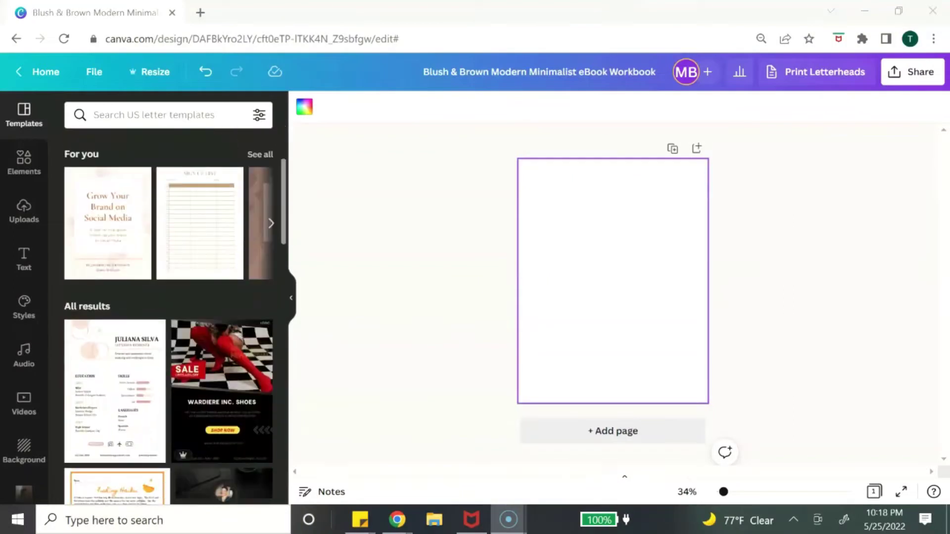
Search templates for 'ebook' and apply all 10 pages of the Grow Your Brand template.
{"action": "type", "text": "ebook"}
{"action": "key", "text": "Return"}
{"action": "scroll", "coordinate": [169, 317], "scroll_direction": "down", "scroll_amount": 3}
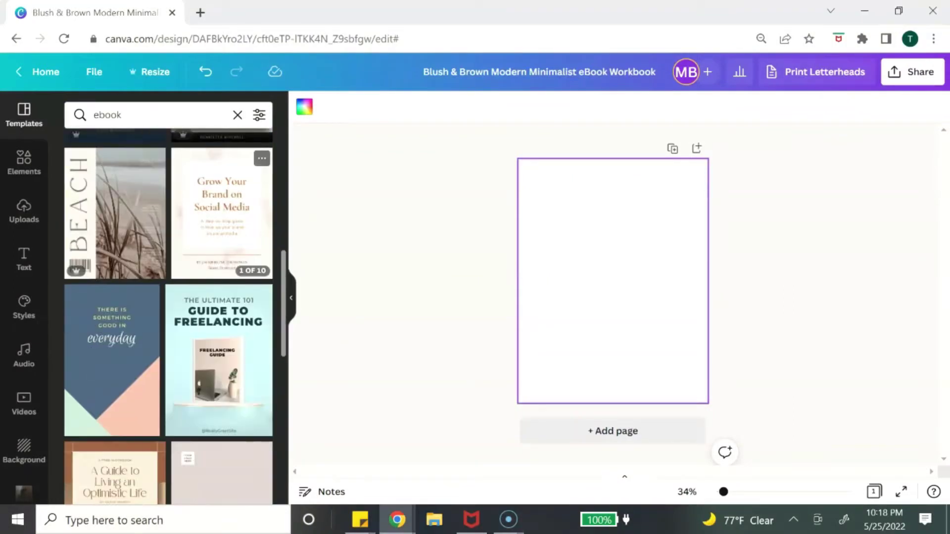
{"action": "left_click", "coordinate": [220, 212]}
{"action": "left_click", "coordinate": [169, 194]}
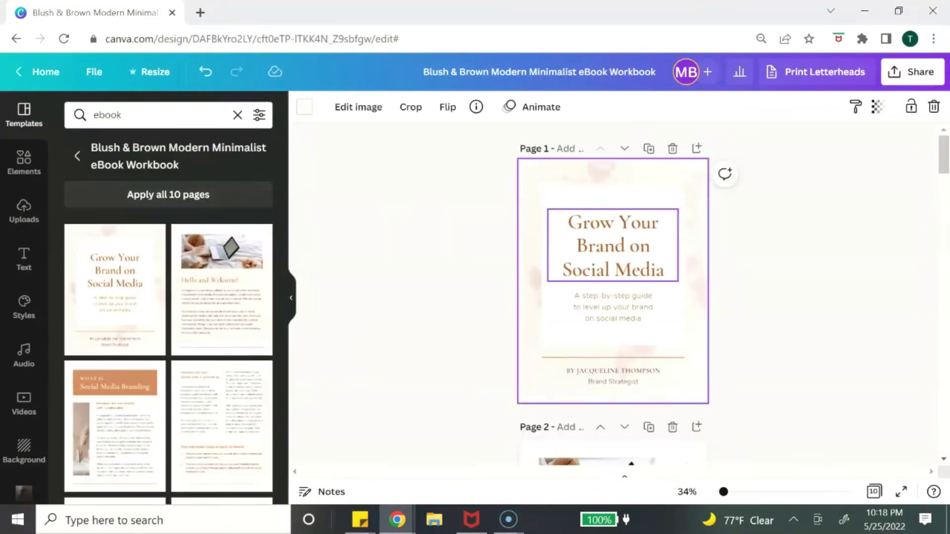
Retitle the cover 'START A DIGITAL PRODUCT BUSINESS' in capital letters.
{"action": "left_click", "coordinate": [612, 238]}
{"action": "key", "text": "ctrl+a"}
{"action": "type", "text": "start"}
{"action": "key", "text": "ctrl+BackSpace"}
{"action": "key", "text": "Caps_Lock"}
{"action": "type", "text": "S"}
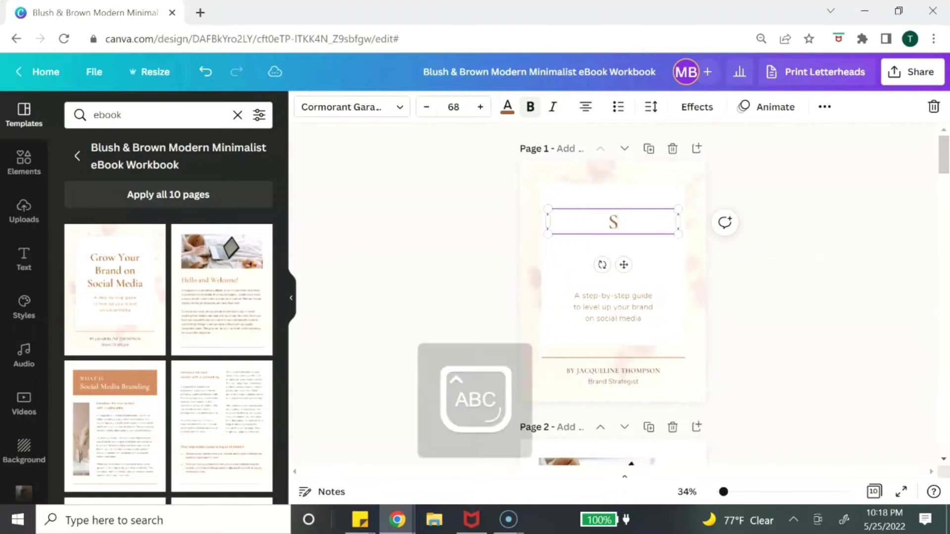
{"action": "type", "text": "TART A DIGITAL PRODUCT BUSINESS"}
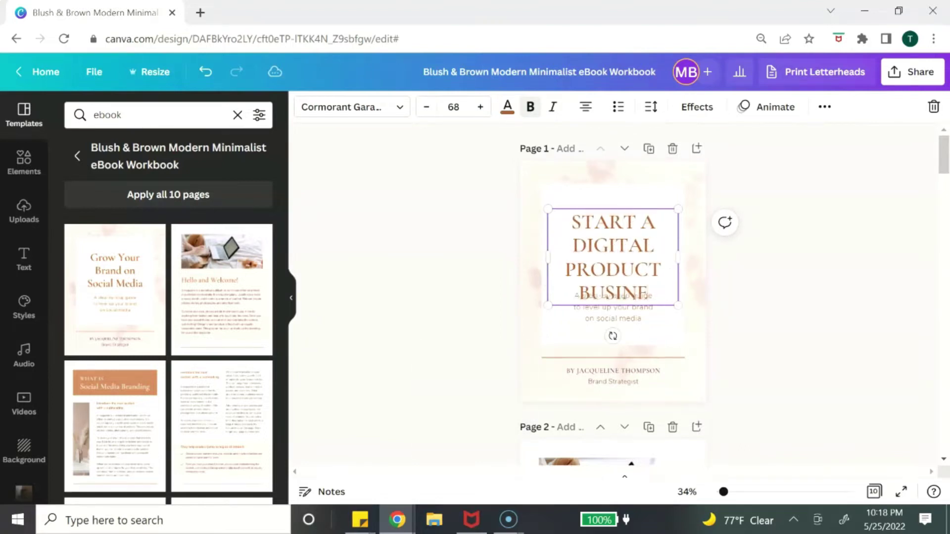
Recolour the cover with the Boss Tools Studio palette and shuffle its colours.
{"action": "left_click", "coordinate": [612, 342]}
{"action": "left_click", "coordinate": [24, 306]}
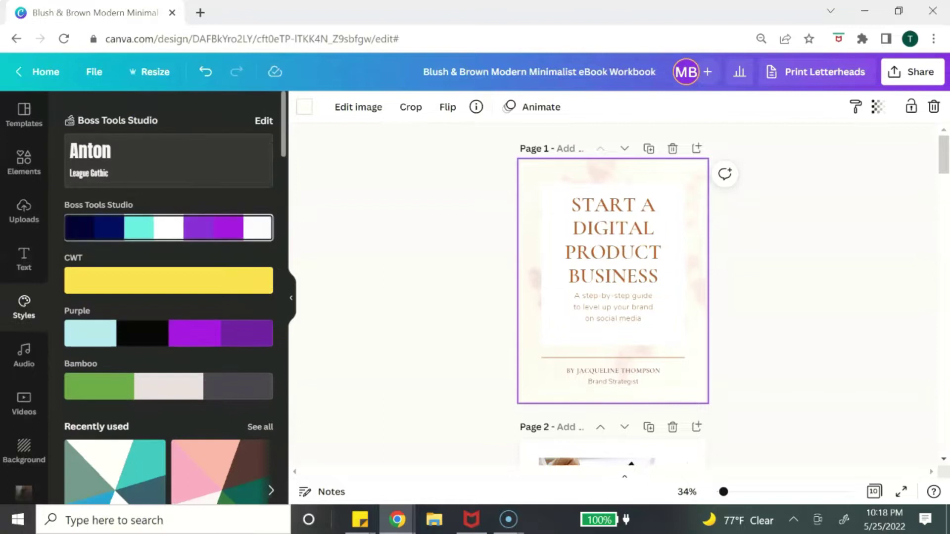
{"action": "left_click", "coordinate": [169, 228]}
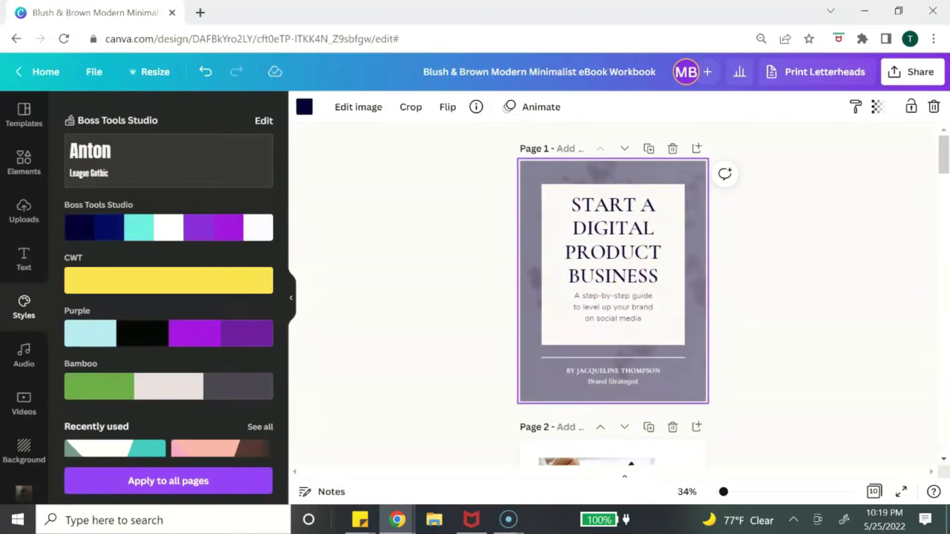
{"action": "left_click", "coordinate": [186, 228]}
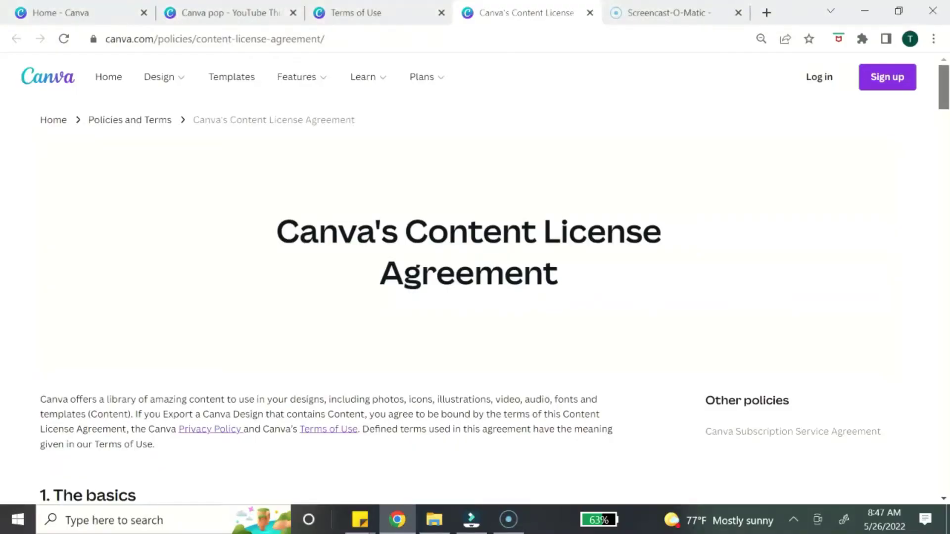
Scroll the Content License Agreement down to section 5, Permitted uses.
{"action": "scroll", "coordinate": [495, 280], "scroll_direction": "down", "scroll_amount": 3}
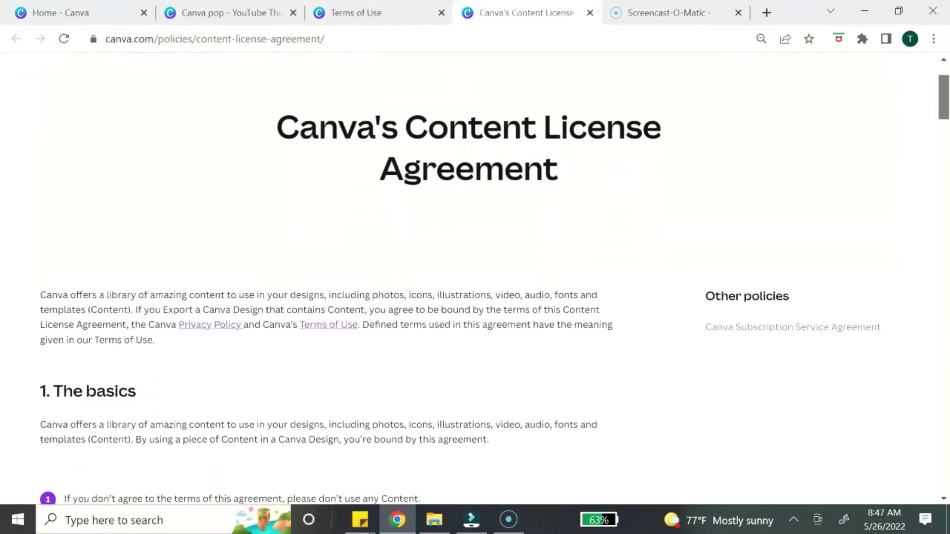
{"action": "scroll", "coordinate": [495, 280], "scroll_direction": "down", "scroll_amount": 3}
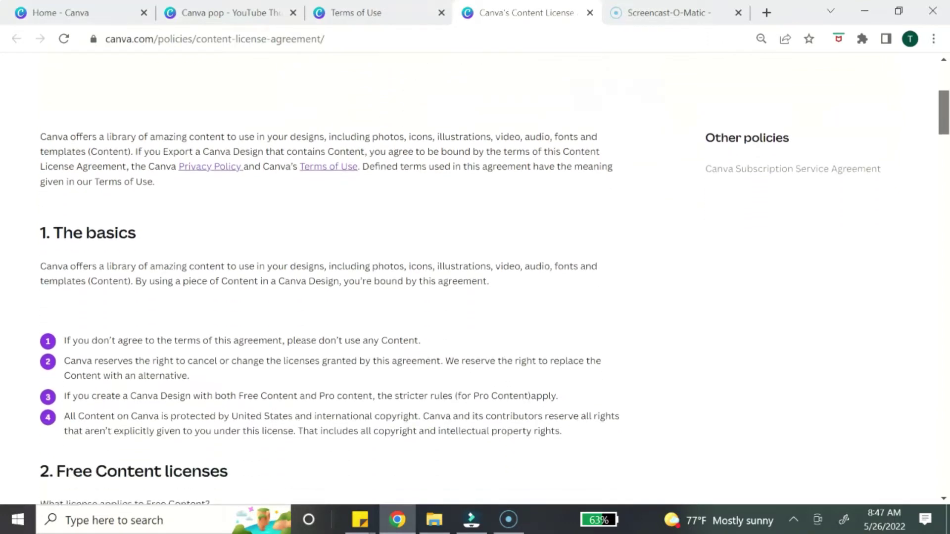
{"action": "scroll", "coordinate": [475, 280], "scroll_direction": "down", "scroll_amount": 6}
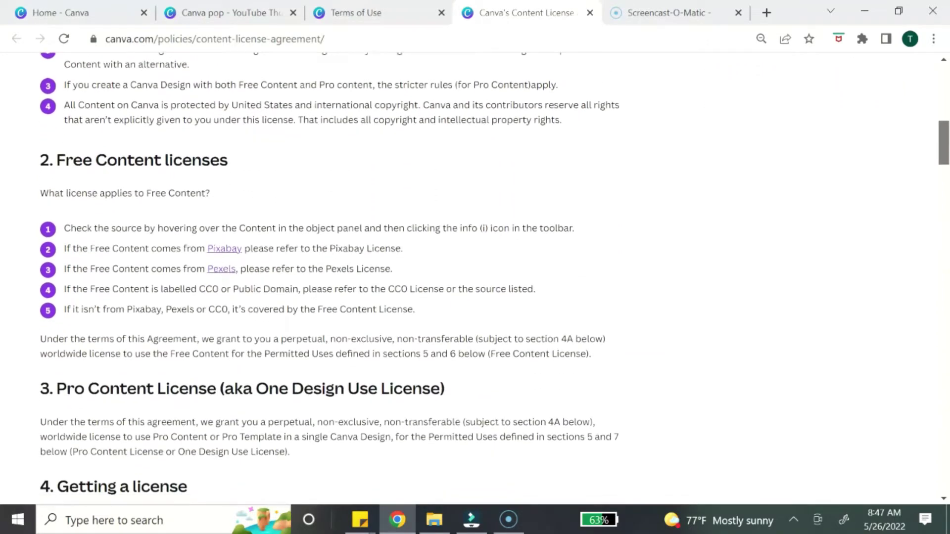
{"action": "scroll", "coordinate": [475, 280], "scroll_direction": "down", "scroll_amount": 7}
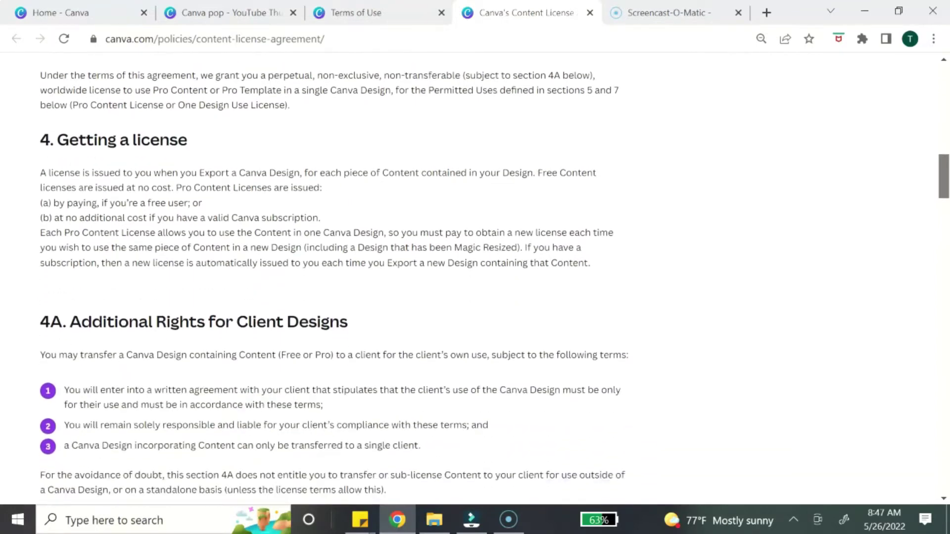
{"action": "scroll", "coordinate": [475, 280], "scroll_direction": "down", "scroll_amount": 7}
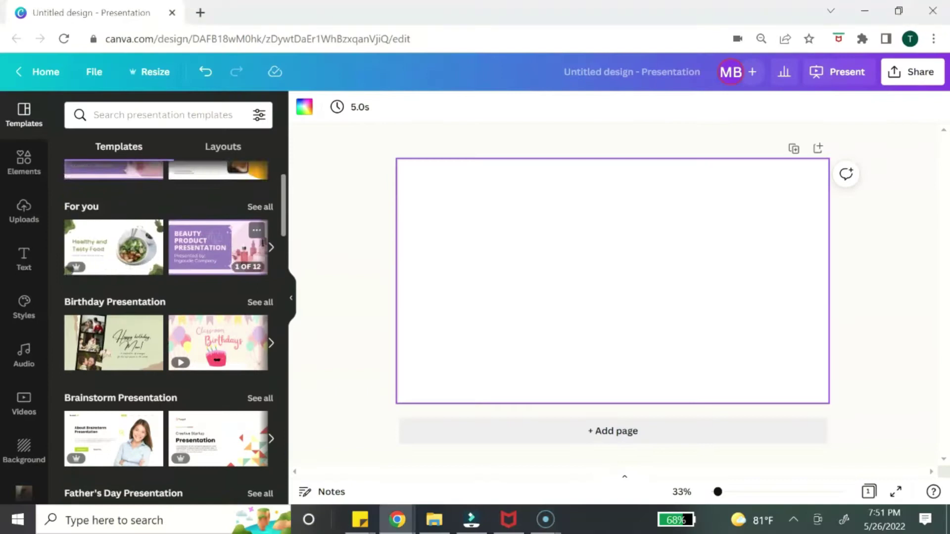
Apply the Pink and Purple Feminine Beauty Product Presentation template to all 12 pages.
{"action": "left_click", "coordinate": [220, 247]}
{"action": "scroll", "coordinate": [614, 296], "scroll_direction": "down", "scroll_amount": 15}
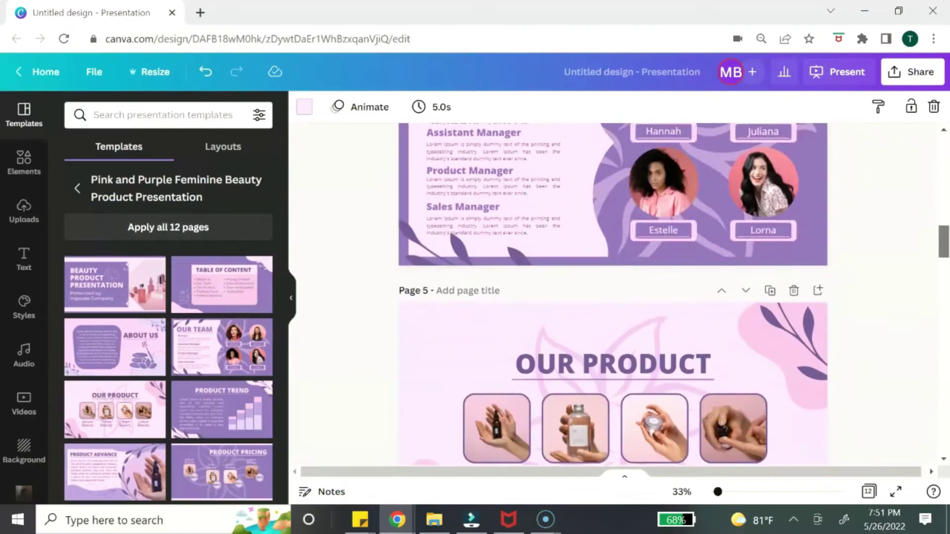
{"action": "scroll", "coordinate": [614, 297], "scroll_direction": "up", "scroll_amount": 10}
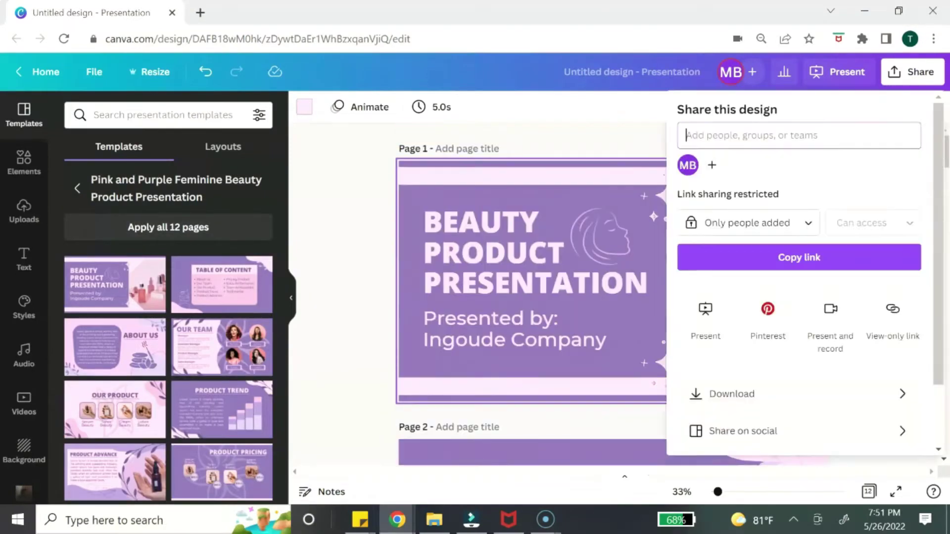
Start recording the presentation from the Present and record studio.
{"action": "left_click", "coordinate": [830, 319]}
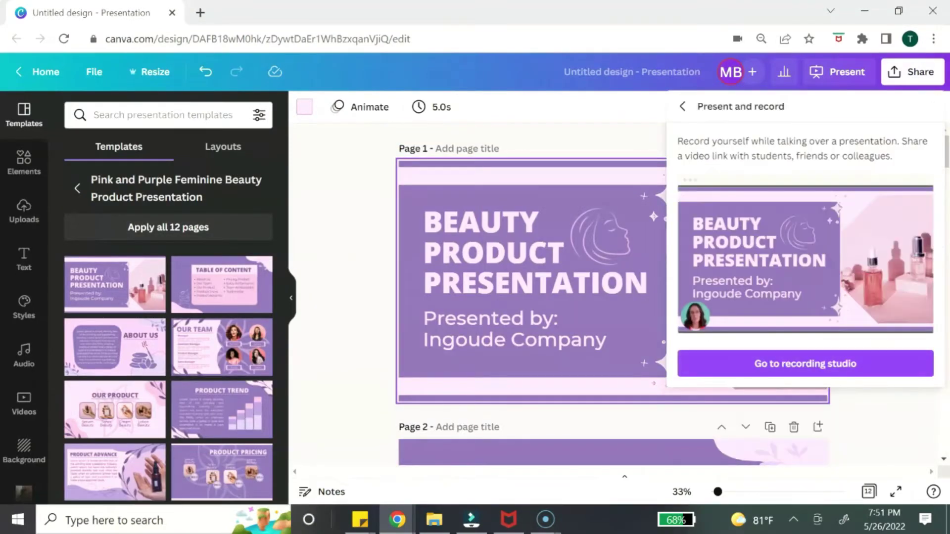
{"action": "left_click", "coordinate": [806, 362]}
{"action": "left_click", "coordinate": [475, 421]}
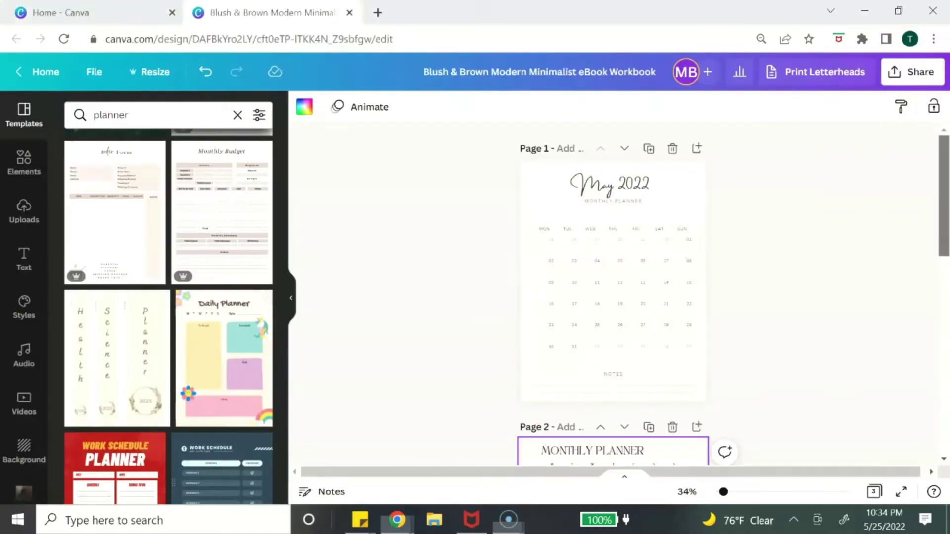
{"action": "scroll", "coordinate": [614, 297], "scroll_direction": "down", "scroll_amount": 1}
{"action": "scroll", "coordinate": [614, 297], "scroll_direction": "down", "scroll_amount": 8}
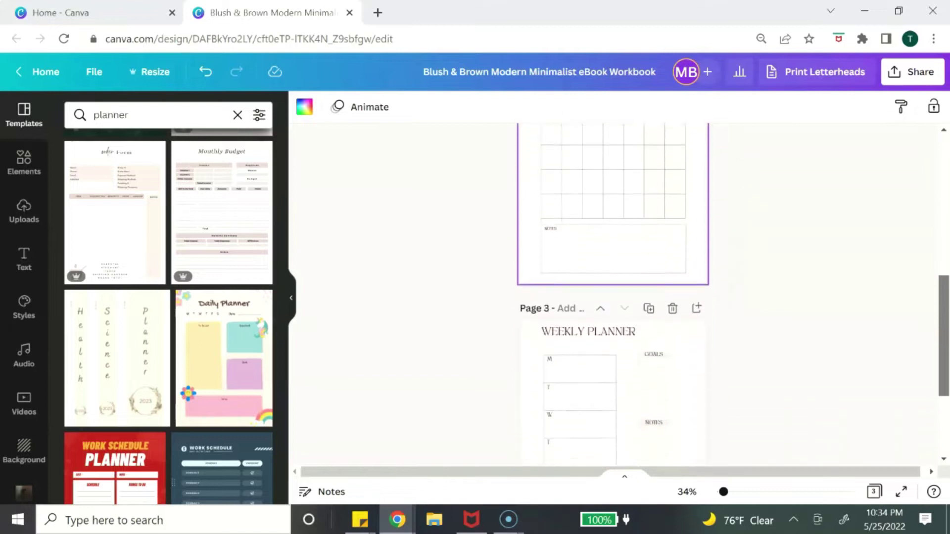
{"action": "scroll", "coordinate": [614, 297], "scroll_direction": "down", "scroll_amount": 1}
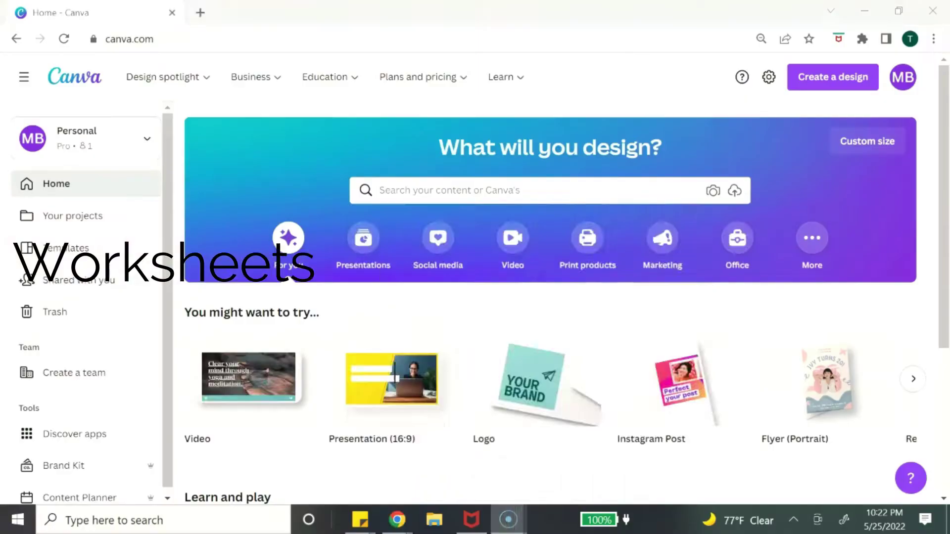
{"action": "left_click", "coordinate": [446, 189]}
{"action": "type", "text": "worksheets"}
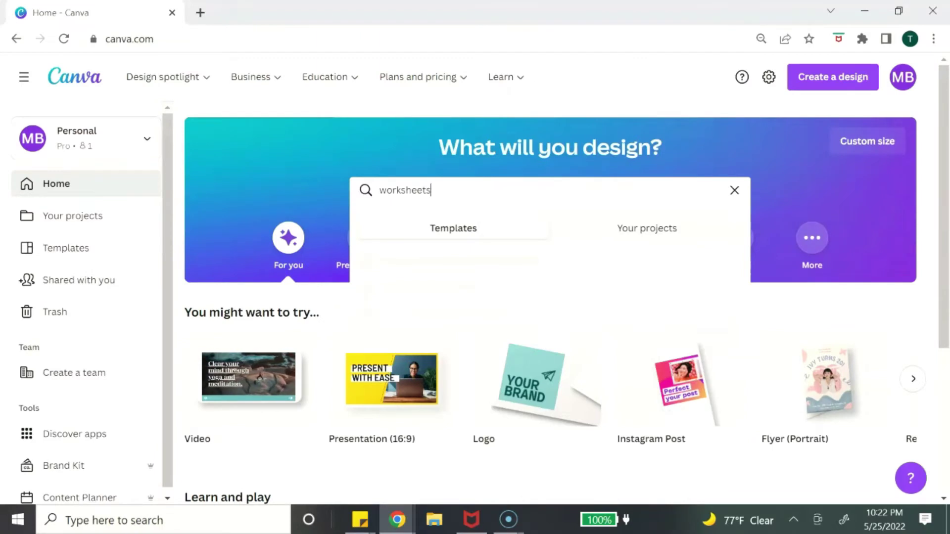
{"action": "key", "text": "Return"}
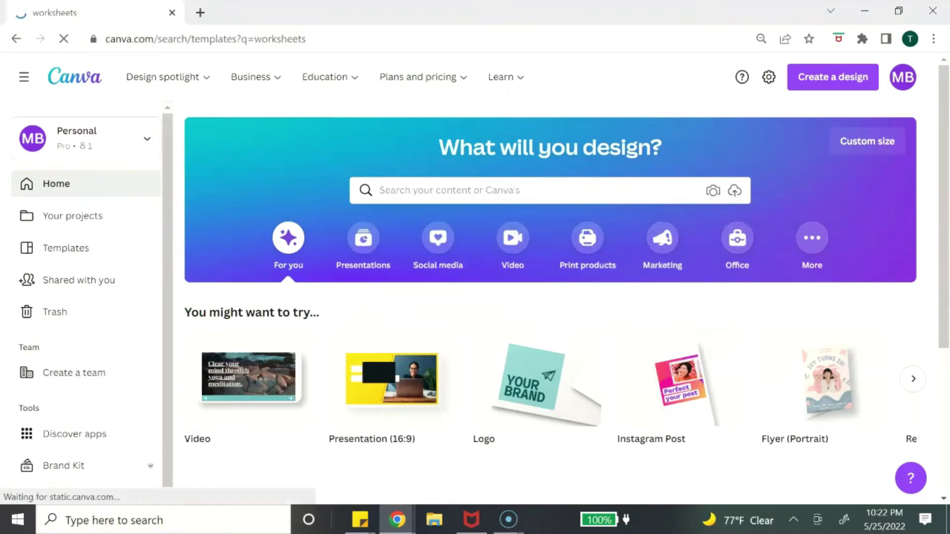
{"action": "scroll", "coordinate": [559, 297], "scroll_direction": "down", "scroll_amount": 8}
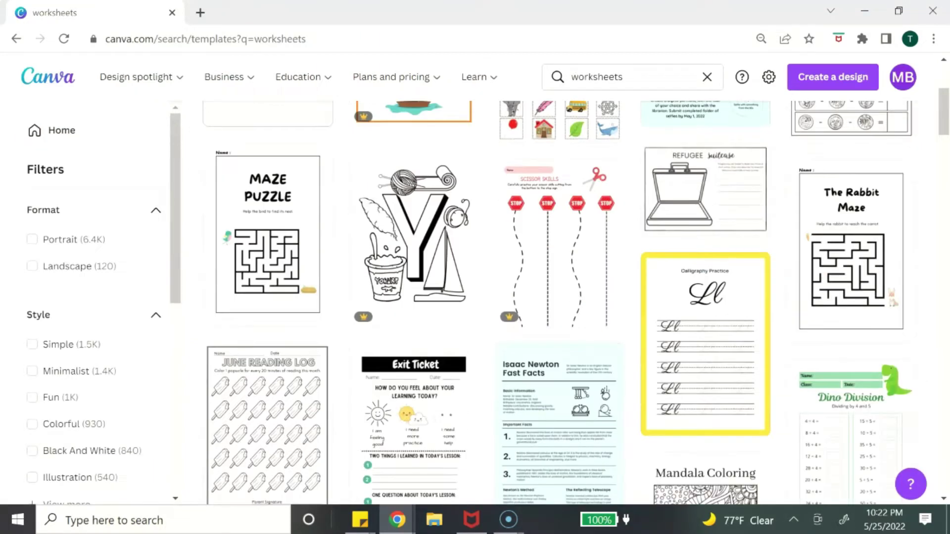
{"action": "scroll", "coordinate": [559, 297], "scroll_direction": "down", "scroll_amount": 13}
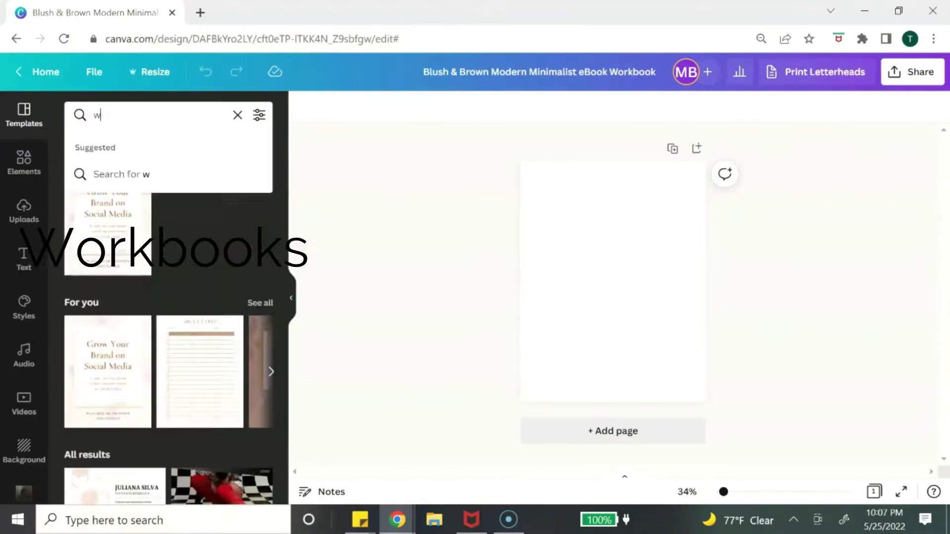
Find the workbook template and retype its cover title as 'ONLINE BUSINESS'.
{"action": "type", "text": "orkbook"}
{"action": "key", "text": "Return"}
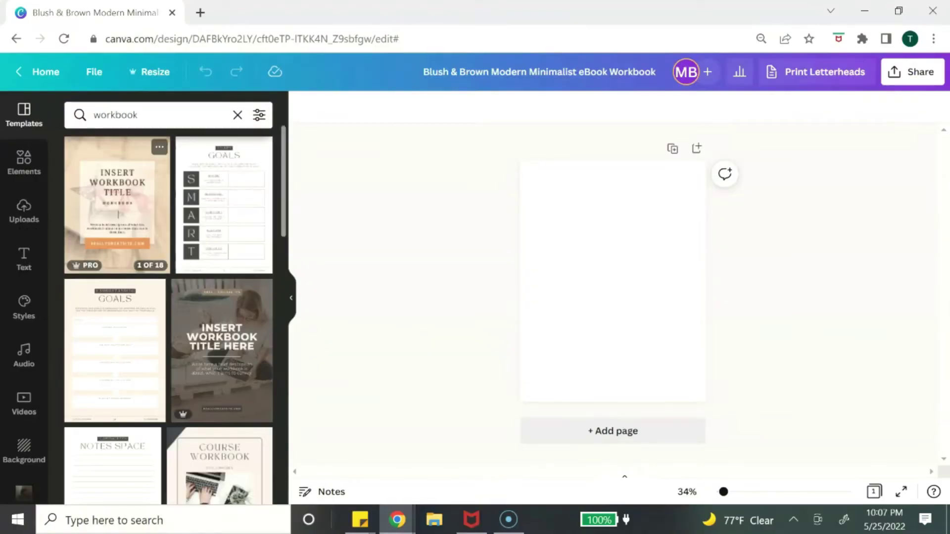
{"action": "scroll", "coordinate": [169, 316], "scroll_direction": "down", "scroll_amount": 5}
{"action": "scroll", "coordinate": [169, 317], "scroll_direction": "down", "scroll_amount": 5}
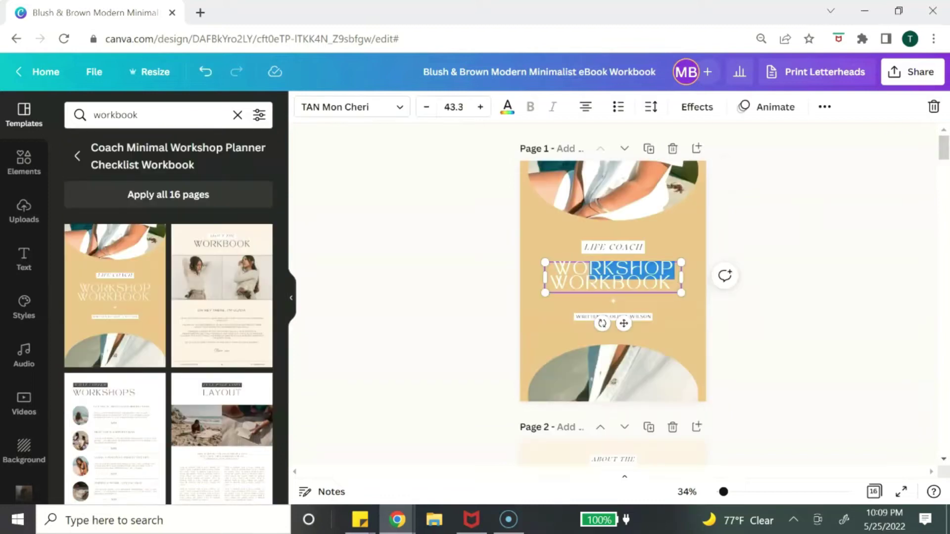
{"action": "type", "text": "ONLINE BUSINESS"}
{"action": "key", "text": "Escape"}
{"action": "key", "text": "Escape"}
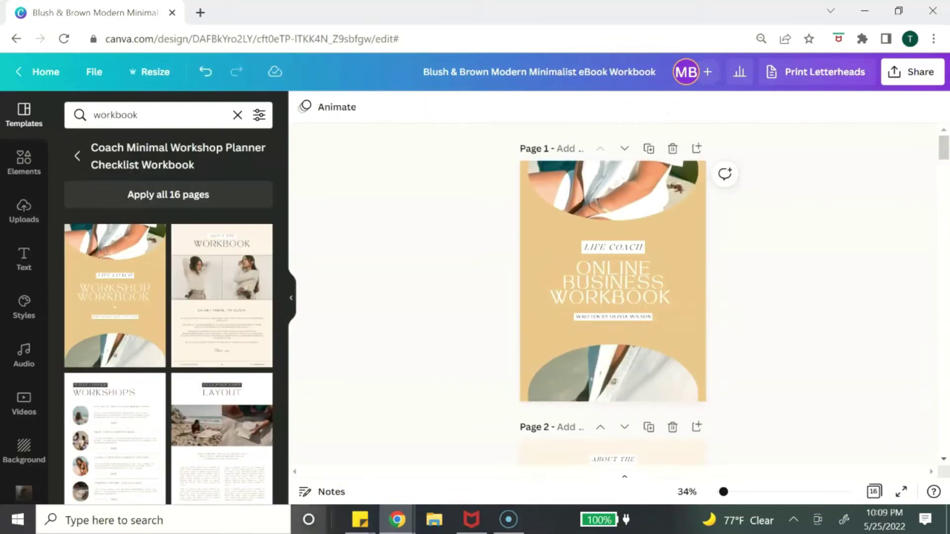
Set the workbook cover page background to navy.
{"action": "left_click", "coordinate": [613, 276]}
{"action": "left_click", "coordinate": [303, 104]}
{"action": "left_click", "coordinate": [114, 307]}
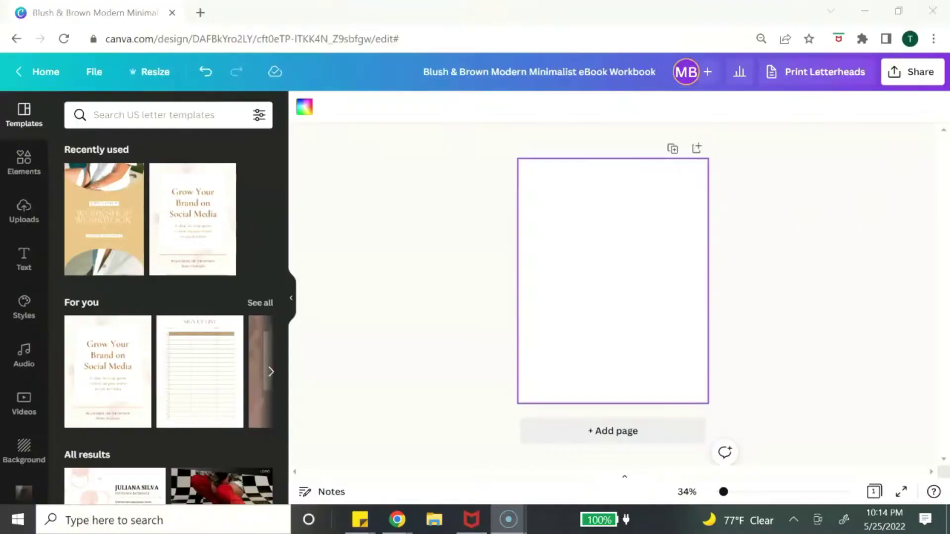
Apply the Vacation Checklist template and change its title to 'Cleaning Checklist'.
{"action": "type", "text": "checklist"}
{"action": "key", "text": "Return"}
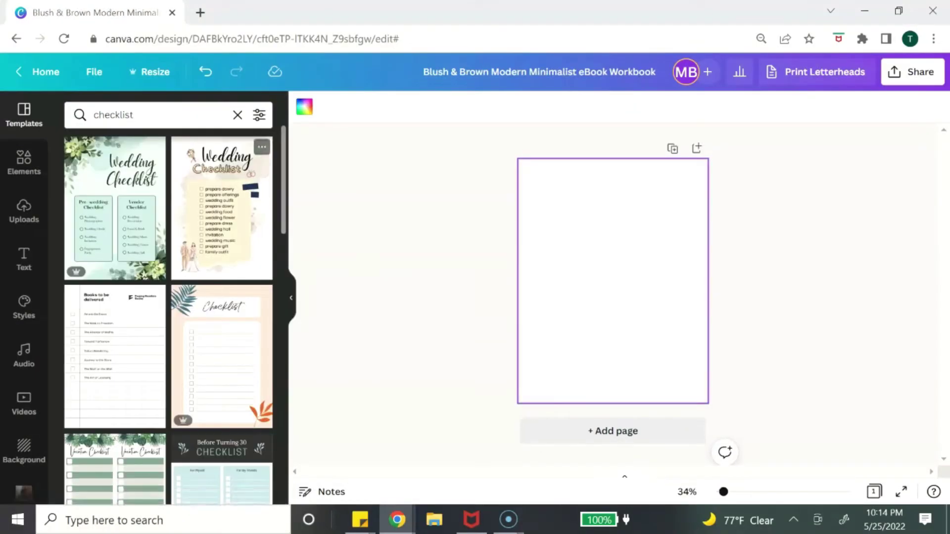
{"action": "scroll", "coordinate": [169, 317], "scroll_direction": "down", "scroll_amount": 5}
{"action": "left_click", "coordinate": [222, 431]}
{"action": "double_click", "coordinate": [613, 194]}
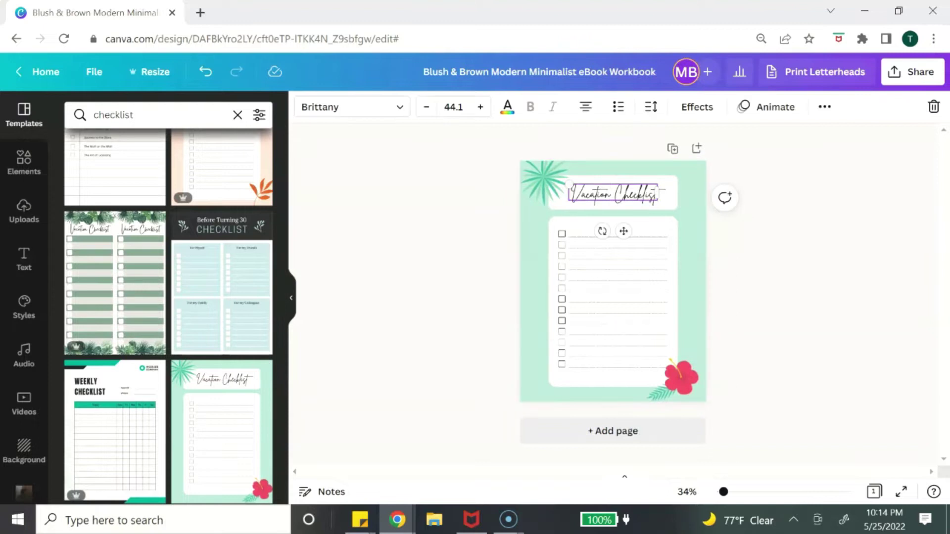
{"action": "key", "text": "BackSpace"}
{"action": "key", "text": "BackSpace"}
{"action": "key", "text": "BackSpace"}
{"action": "key", "text": "BackSpace"}
{"action": "key", "text": "BackSpace"}
{"action": "key", "text": "BackSpace"}
{"action": "key", "text": "BackSpace"}
{"action": "key", "text": "BackSpace"}
{"action": "key", "text": "BackSpace"}
{"action": "type", "text": "Cleaning"}
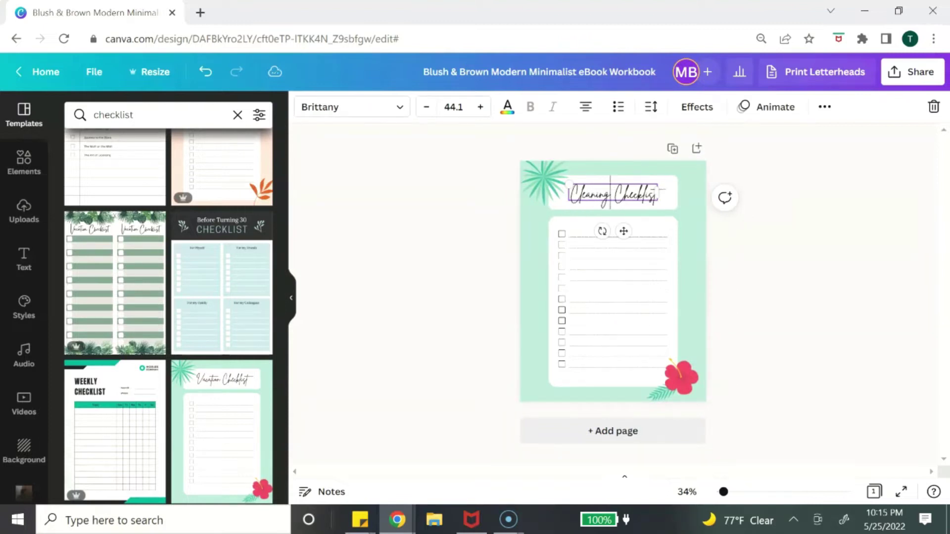
Remove the palm leaf and hibiscus, and make the page background light blue.
{"action": "left_click", "coordinate": [544, 178]}
{"action": "left_click_drag", "start_coordinate": [544, 178], "coordinate": [500, 133]}
{"action": "left_click", "coordinate": [680, 378]}
{"action": "key", "text": "Delete"}
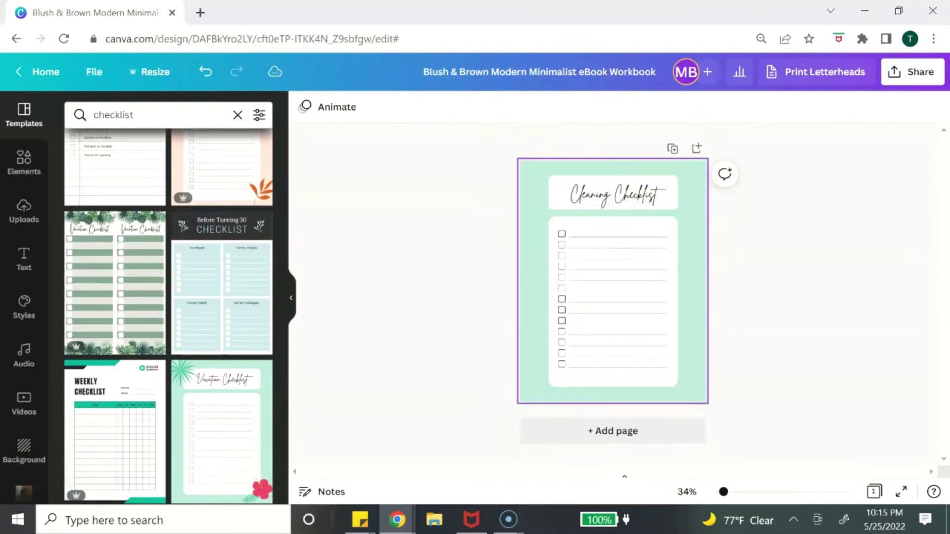
{"action": "left_click", "coordinate": [304, 107]}
{"action": "left_click", "coordinate": [79, 432]}
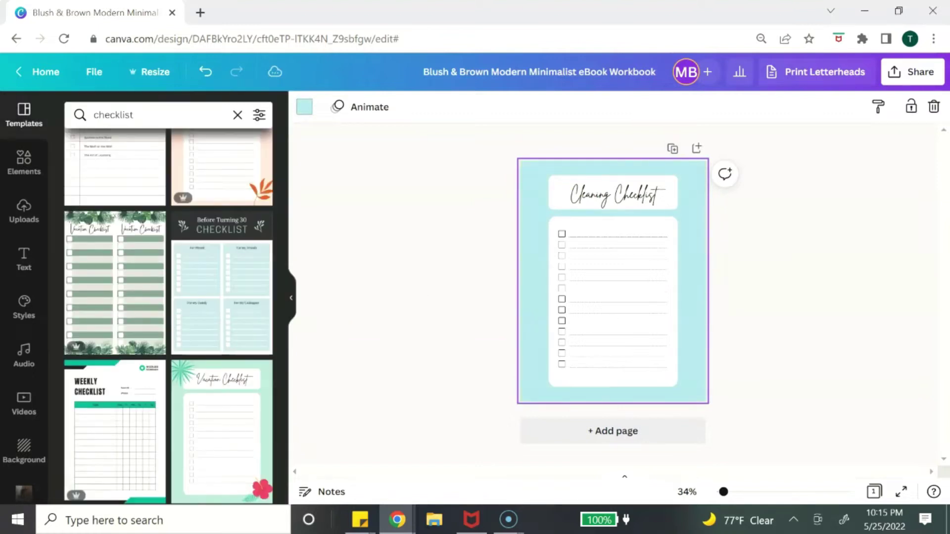
Add a bucket graphic and shrink it into the page's lower-right corner.
{"action": "left_click", "coordinate": [25, 162]}
{"action": "left_click", "coordinate": [168, 306]}
{"action": "left_click_drag", "start_coordinate": [637, 327], "coordinate": [663, 355]}
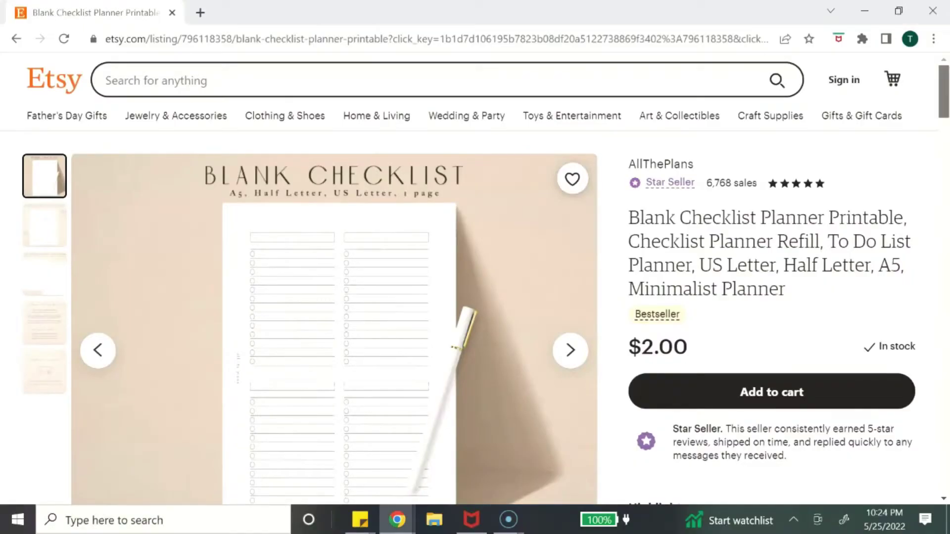
Scroll the $2.00 Blank Checklist Planner Printable Etsy listing to read its reviews.
{"action": "scroll", "coordinate": [475, 272], "scroll_direction": "down", "scroll_amount": 2}
{"action": "scroll", "coordinate": [474, 272], "scroll_direction": "down", "scroll_amount": 2}
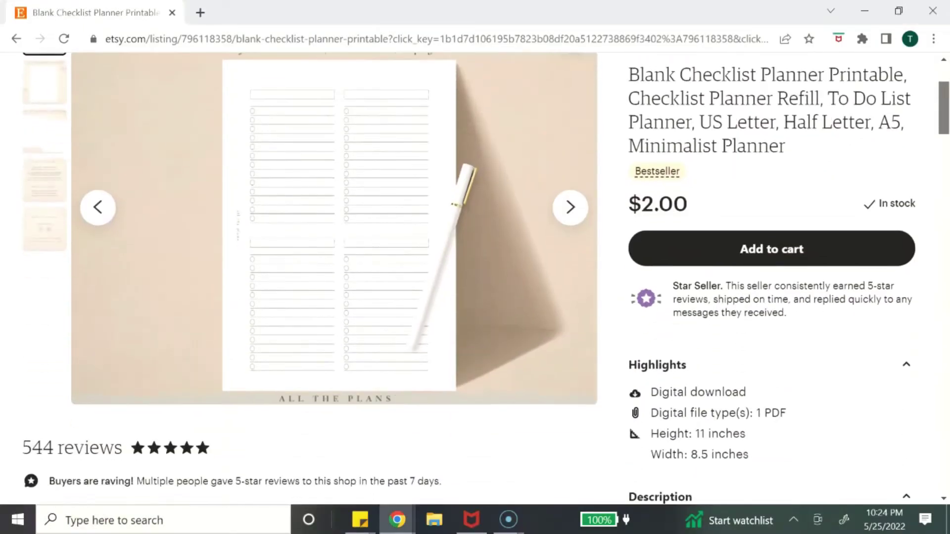
{"action": "scroll", "coordinate": [475, 272], "scroll_direction": "up", "scroll_amount": 2}
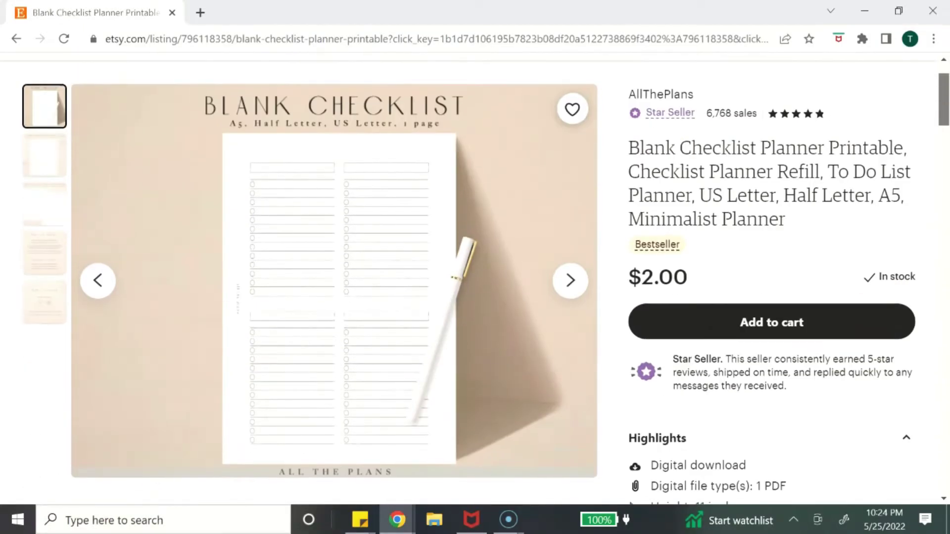
{"action": "scroll", "coordinate": [475, 273], "scroll_direction": "down", "scroll_amount": 5}
{"action": "scroll", "coordinate": [475, 272], "scroll_direction": "down", "scroll_amount": 1}
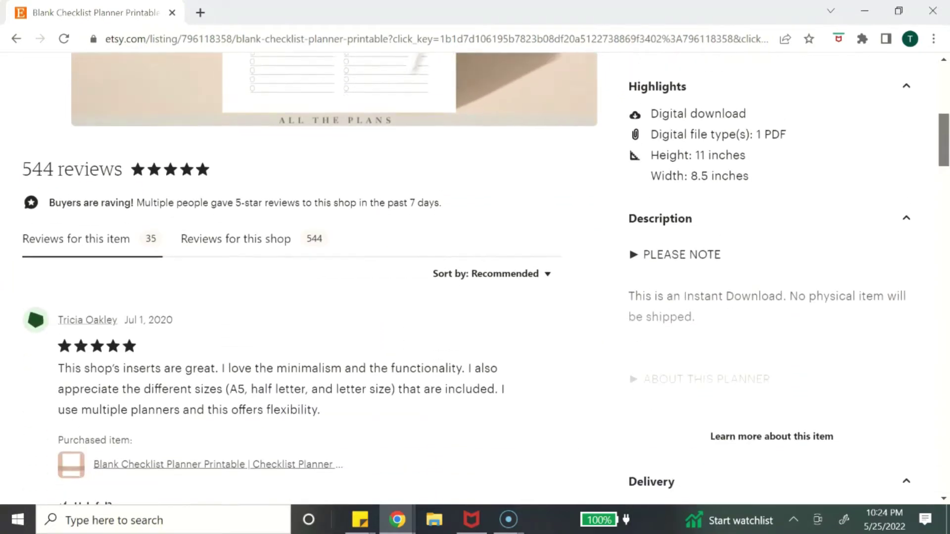
{"action": "scroll", "coordinate": [475, 272], "scroll_direction": "up", "scroll_amount": 10}
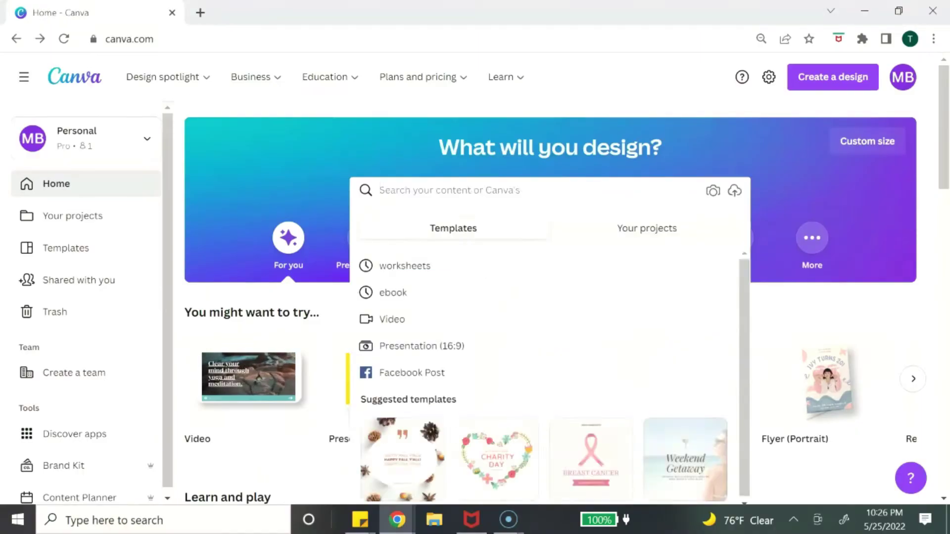
Search Canva templates for 'invitation' and browse the results.
{"action": "type", "text": "inv"}
{"action": "key", "text": "Down"}
{"action": "key", "text": "Return"}
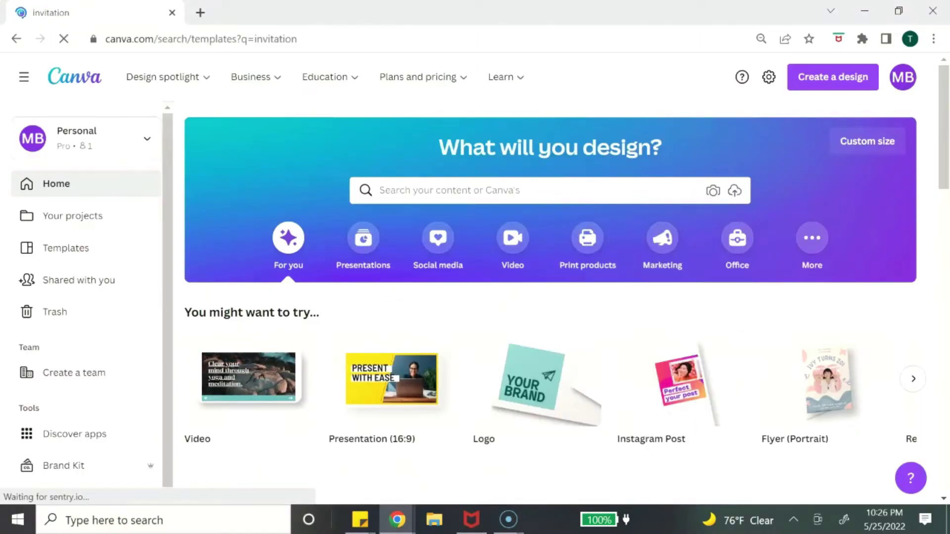
{"action": "scroll", "coordinate": [558, 302], "scroll_direction": "down", "scroll_amount": 15}
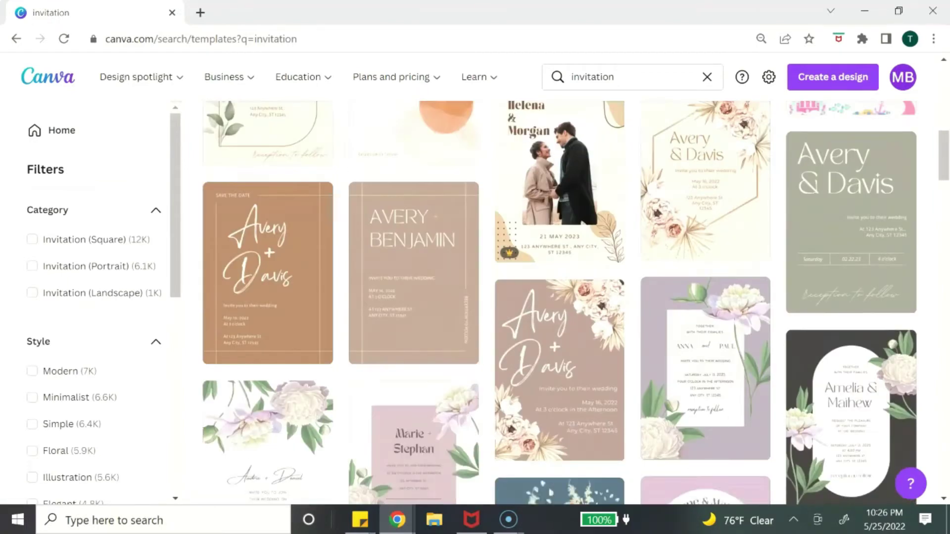
{"action": "scroll", "coordinate": [559, 303], "scroll_direction": "down", "scroll_amount": 12}
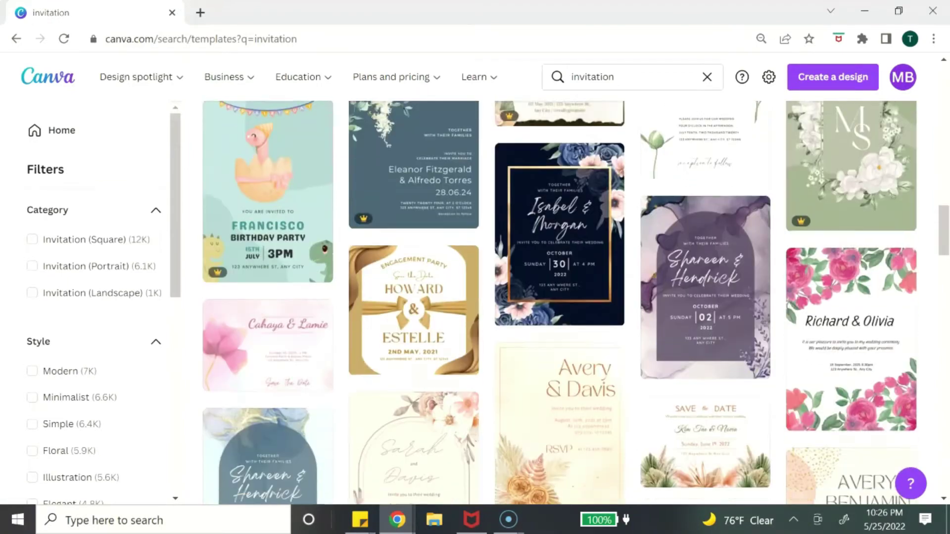
{"action": "scroll", "coordinate": [559, 301], "scroll_direction": "down", "scroll_amount": 8}
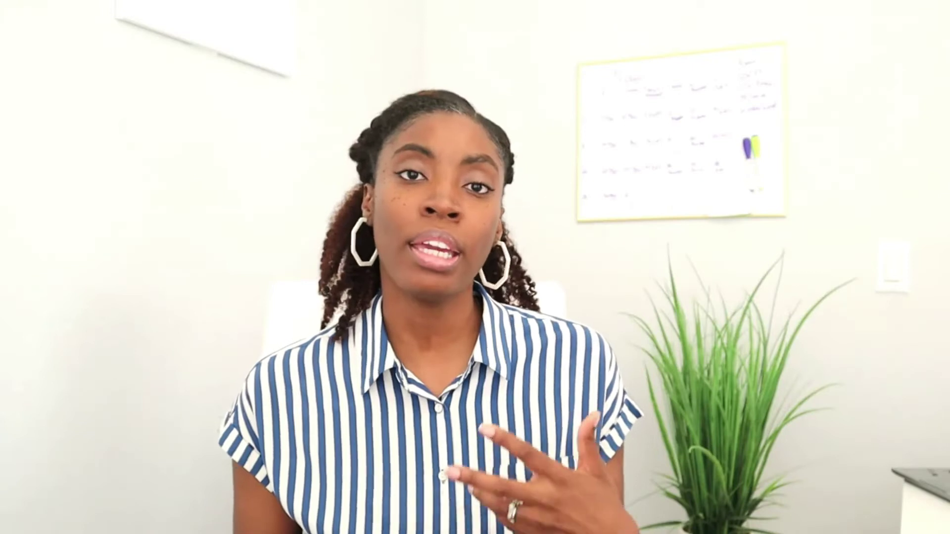